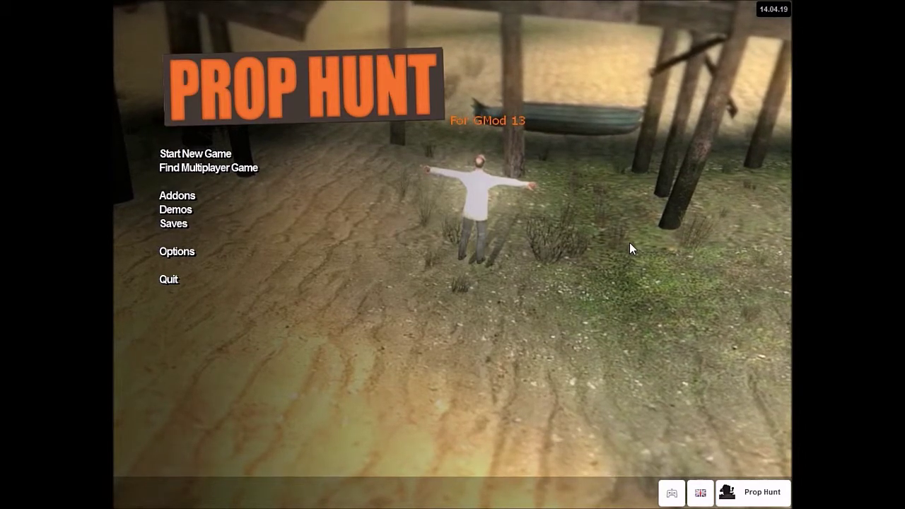
Step: Open the developer console over the Prop Hunt main menu to begin 'connect 25.21.48'
key("F10")
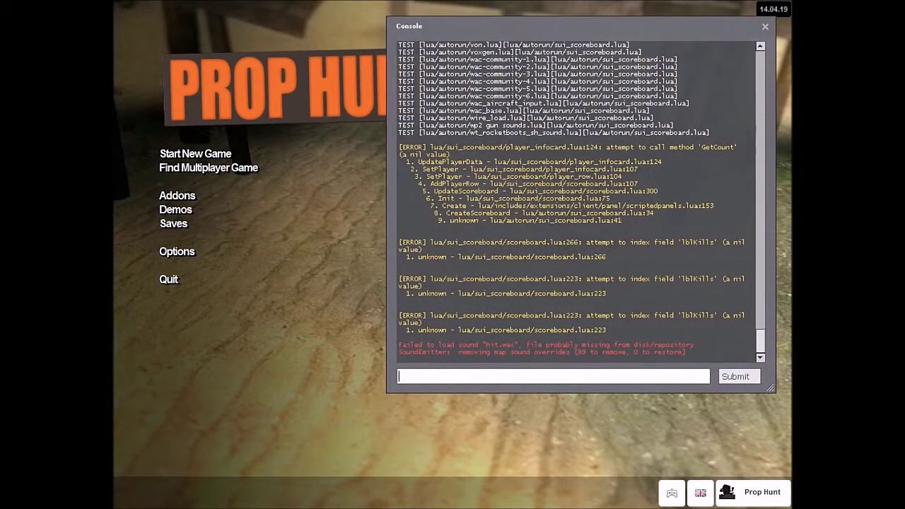
type("c")
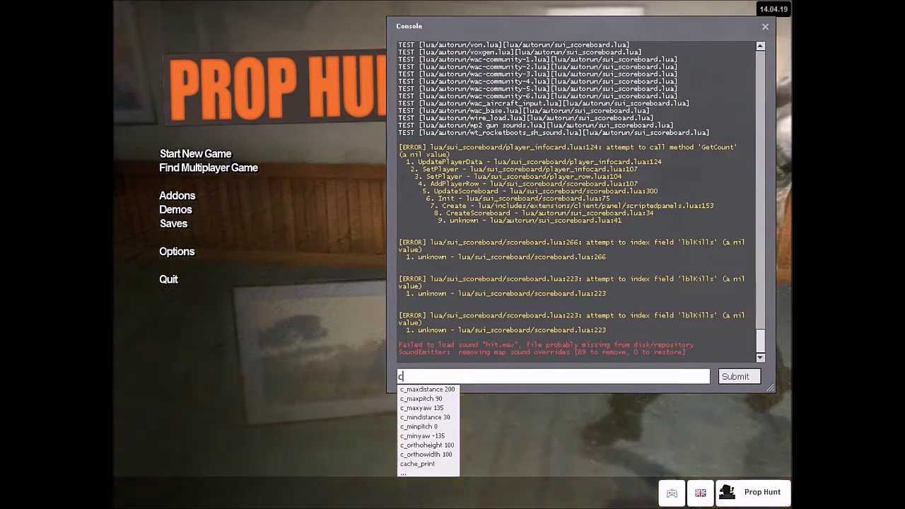
type("onne")
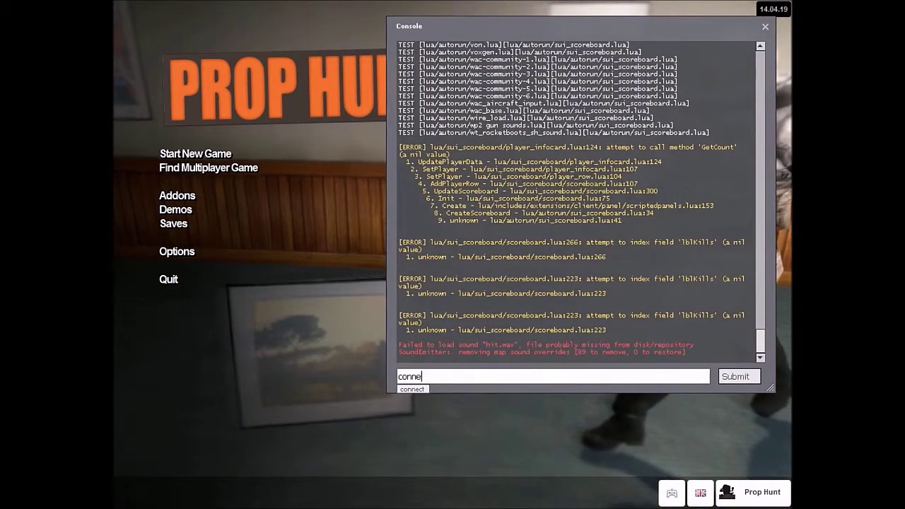
type("ct")
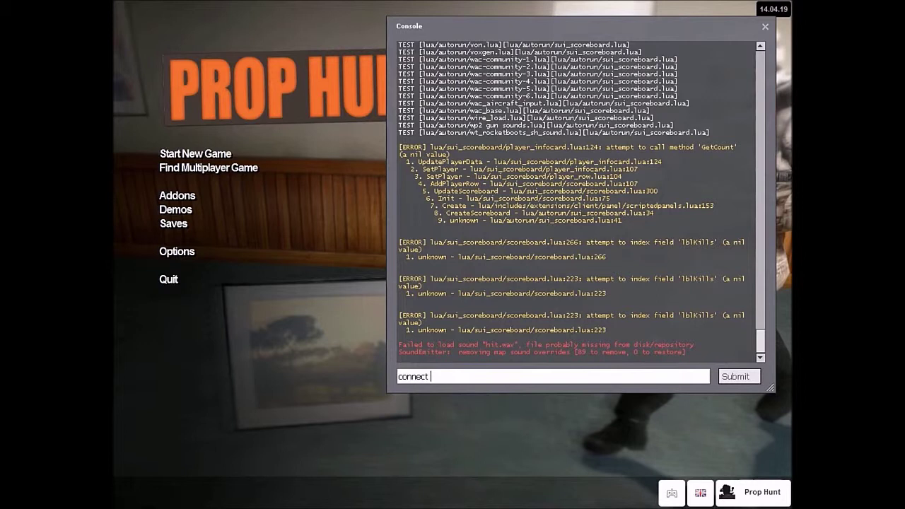